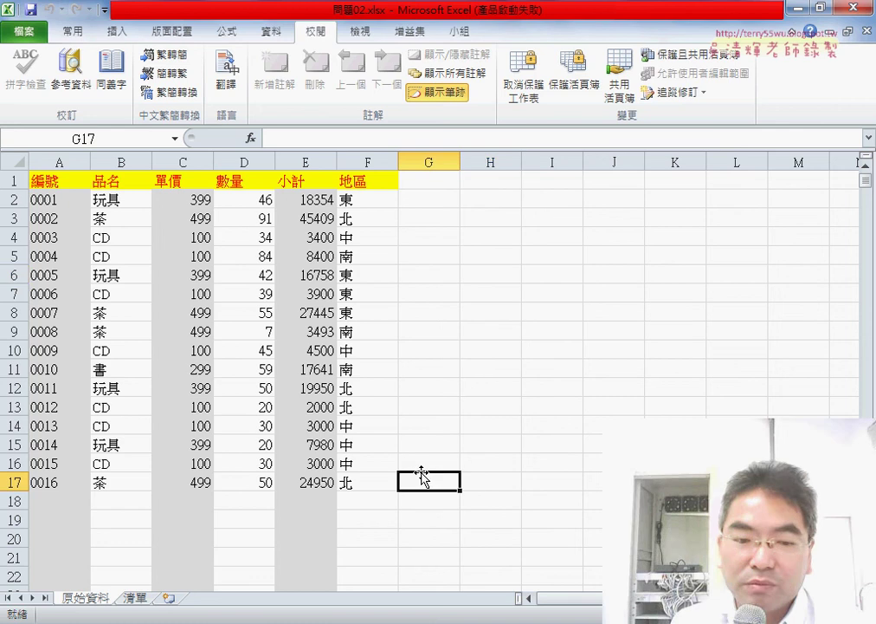
Point out the editable 品名, 數量 and 地區 columns, then pick 書 as record 0017's product in B18
click(118, 156)
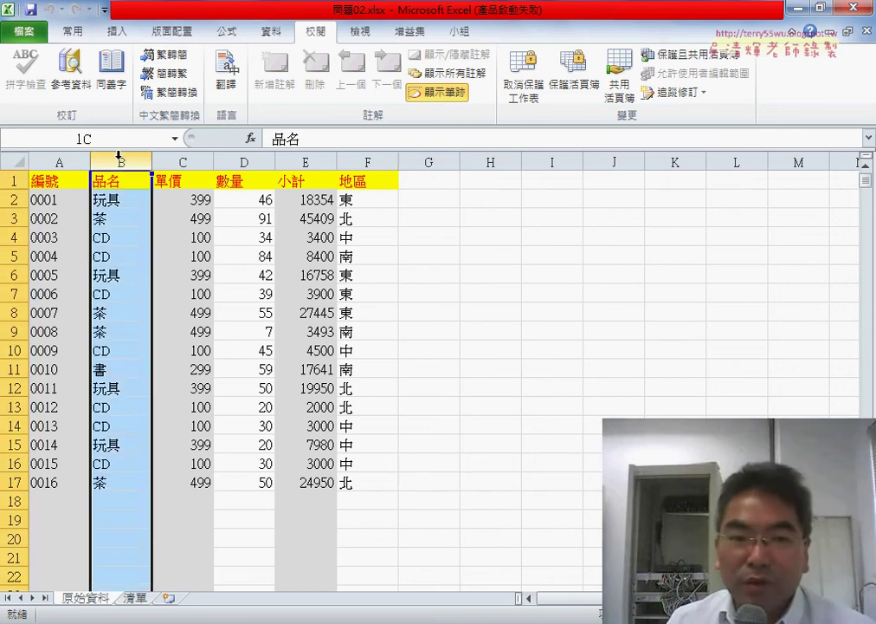
click(244, 162)
click(355, 161)
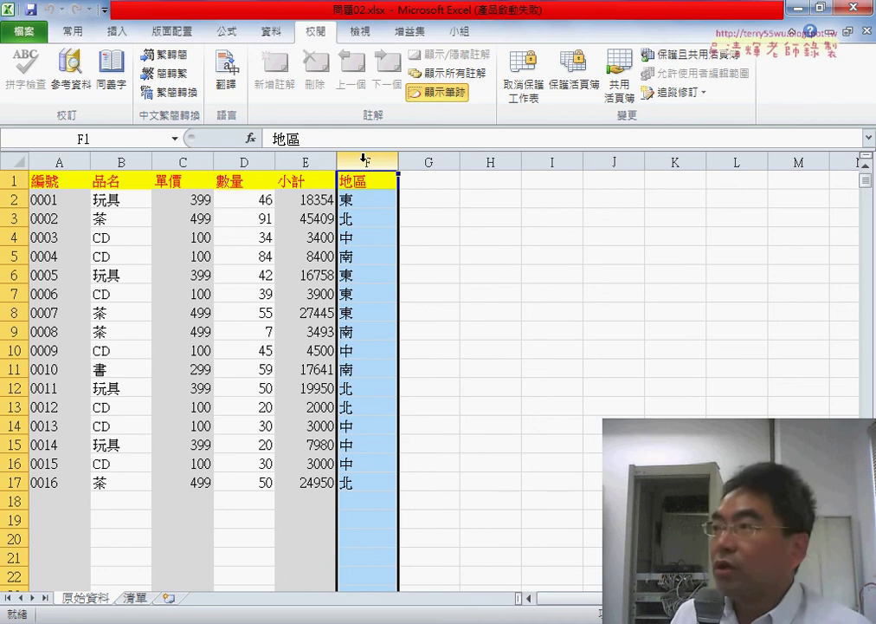
click(131, 508)
click(159, 501)
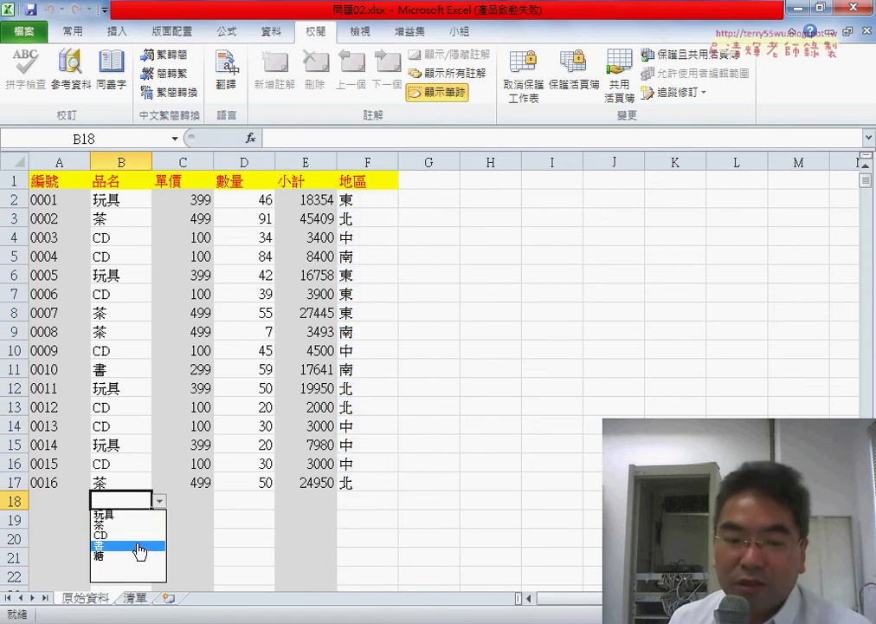
click(141, 545)
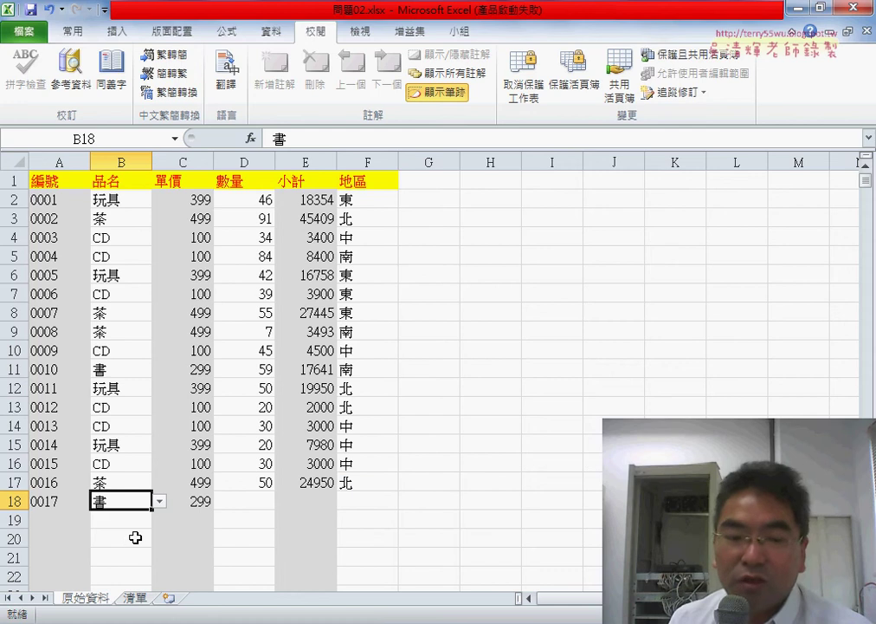
Enter quantity 60 in D18 and choose region 中 in F18 for record 0017
click(261, 502)
text(60)
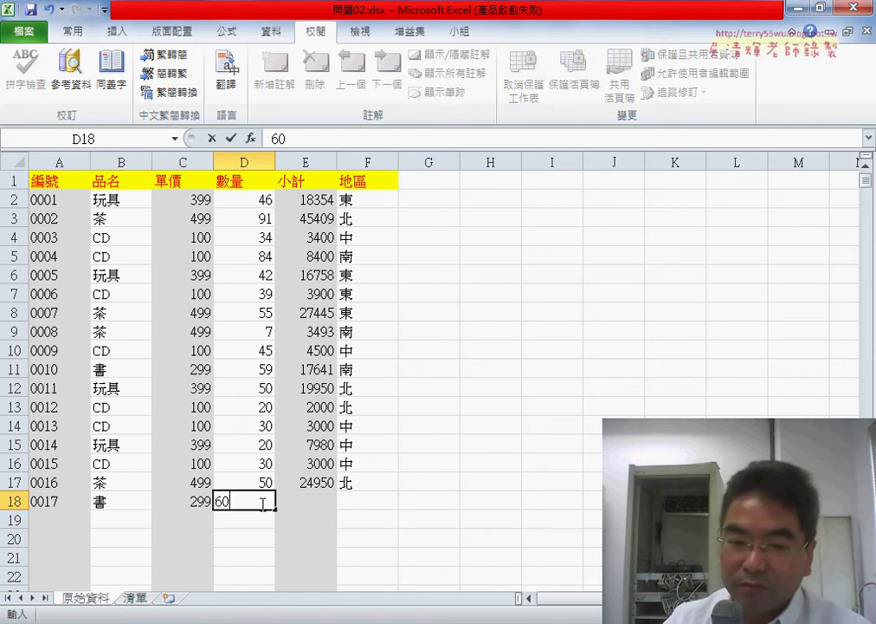
key(Return)
click(364, 501)
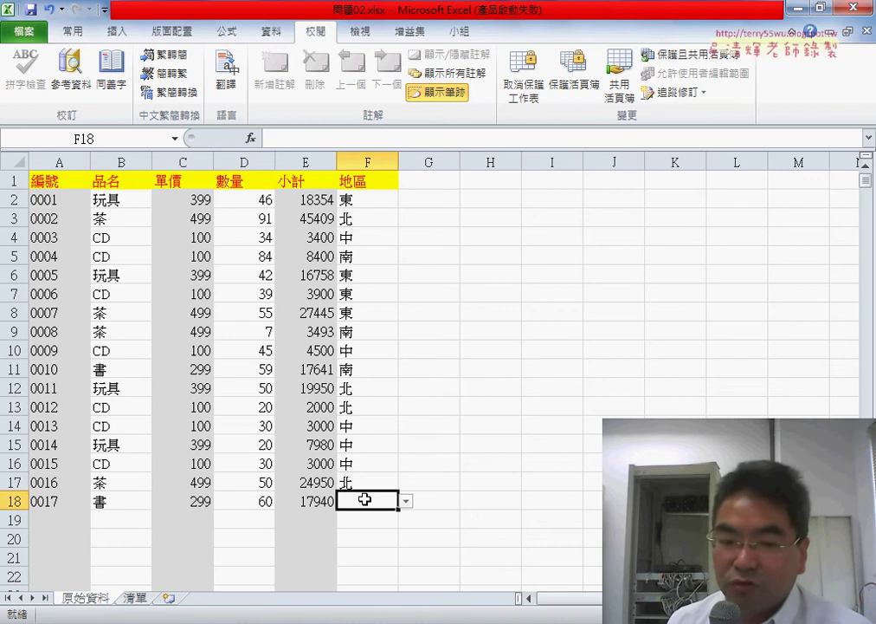
click(405, 501)
click(388, 533)
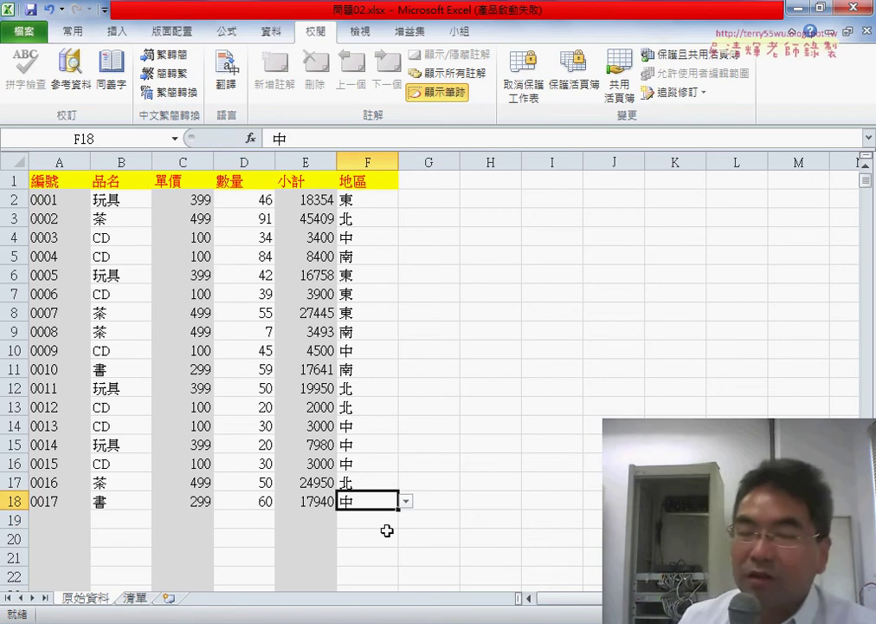
Try deleting the 299 unit price in C18, triggering the protected-cell warning
click(195, 501)
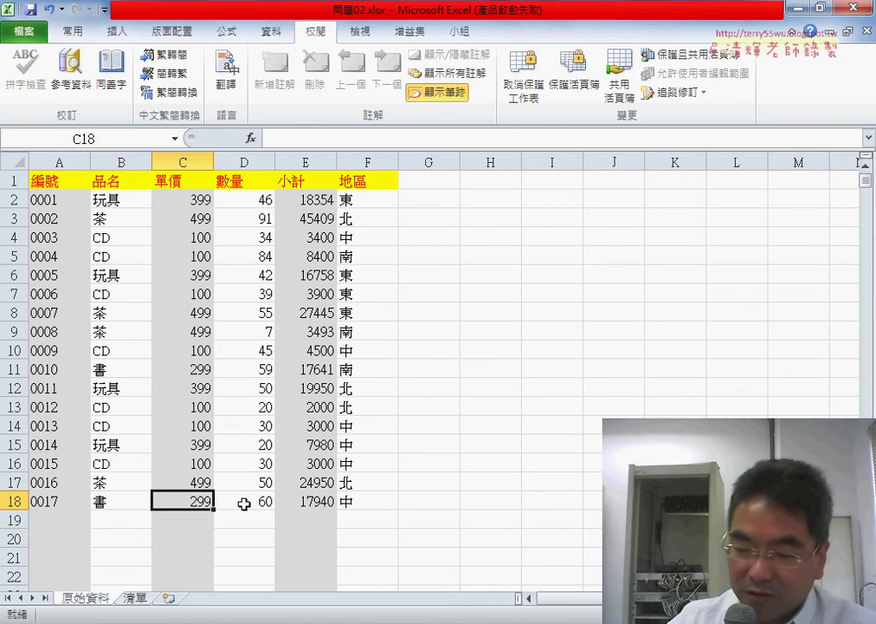
key(Delete)
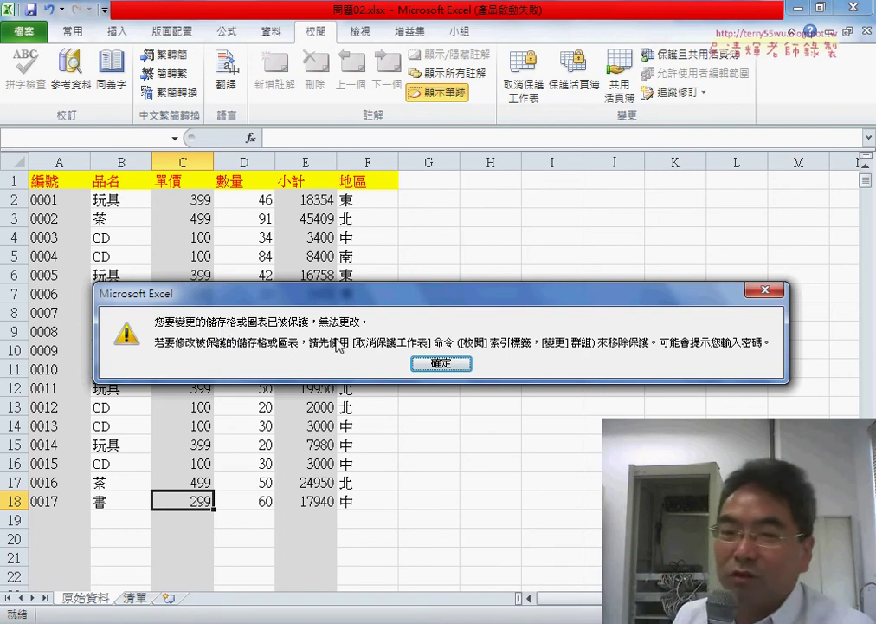
Dismiss the protected-cell warning twice, keeping C18 at 299, then select the 品名 column
click(447, 364)
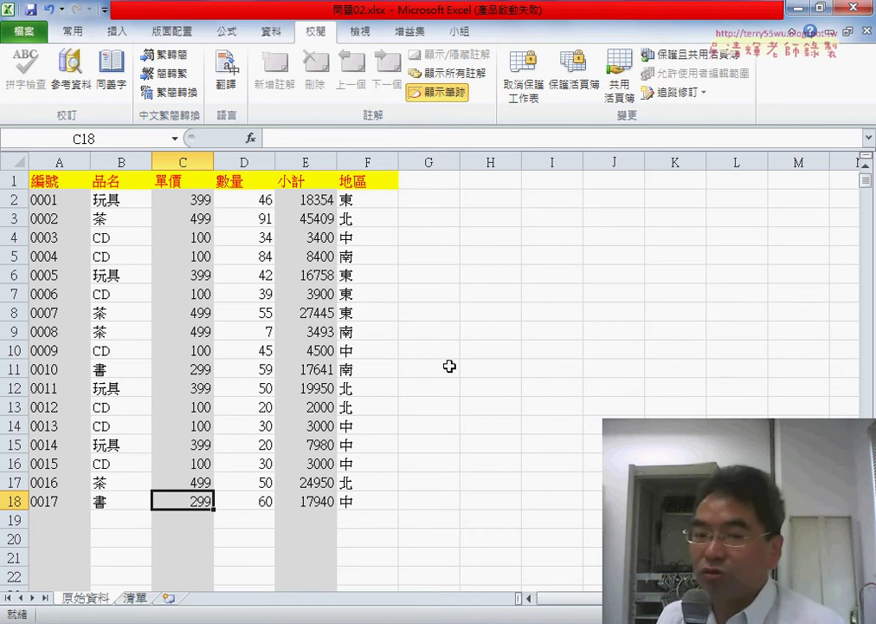
double_click(192, 500)
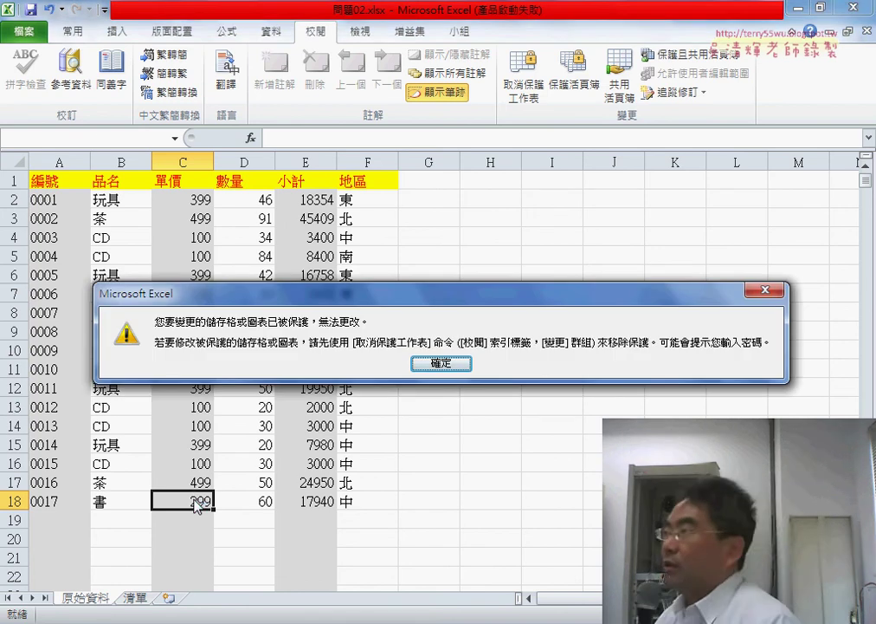
click(457, 364)
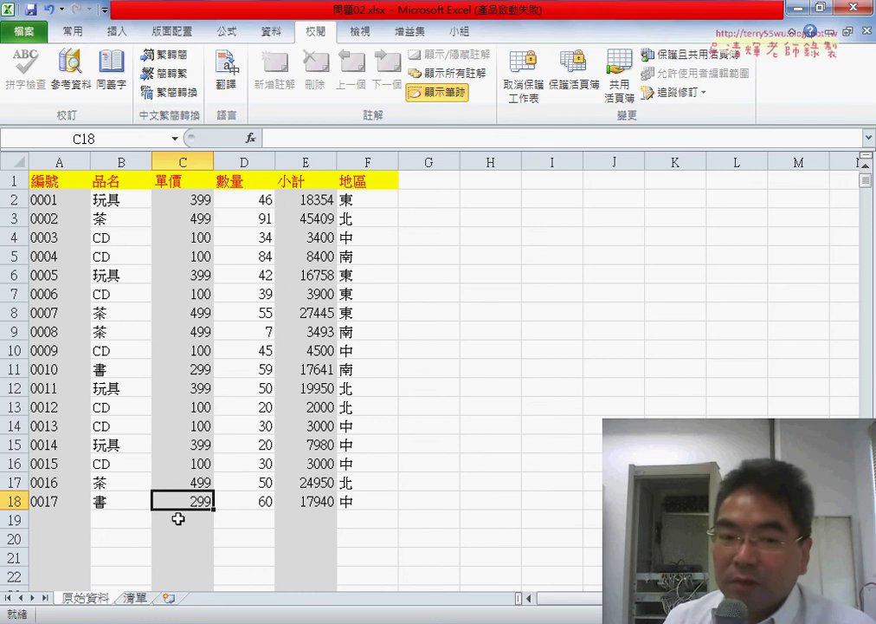
click(121, 162)
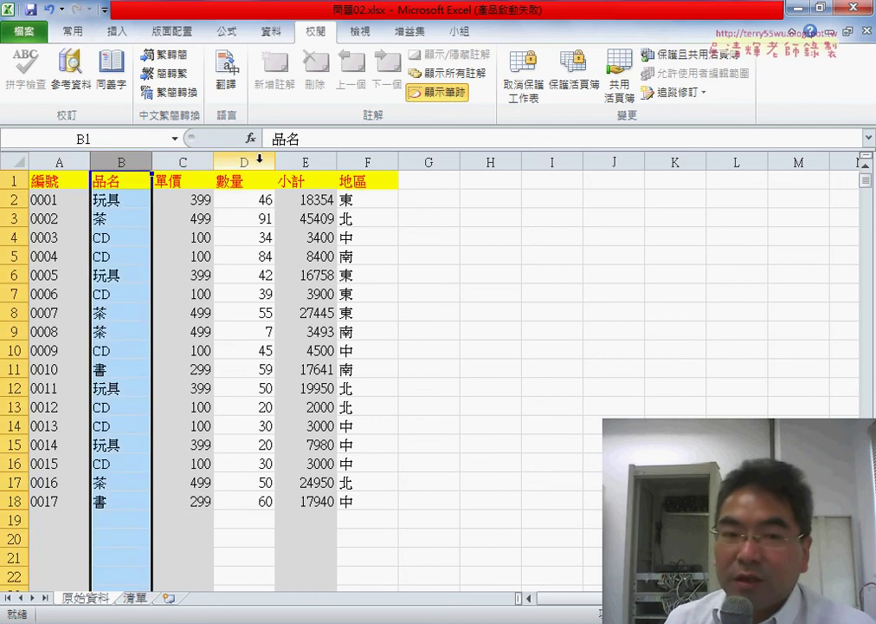
click(259, 158)
click(370, 160)
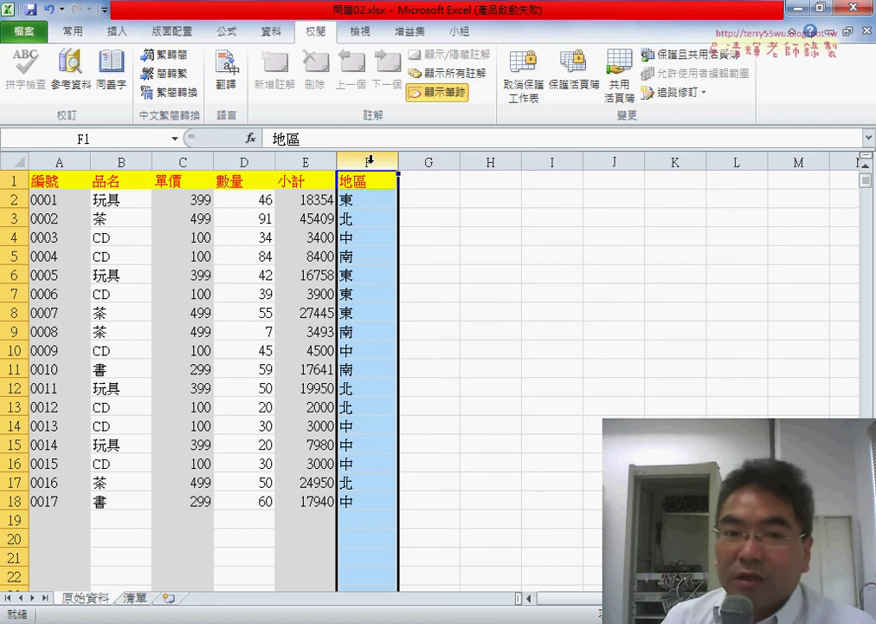
click(120, 161)
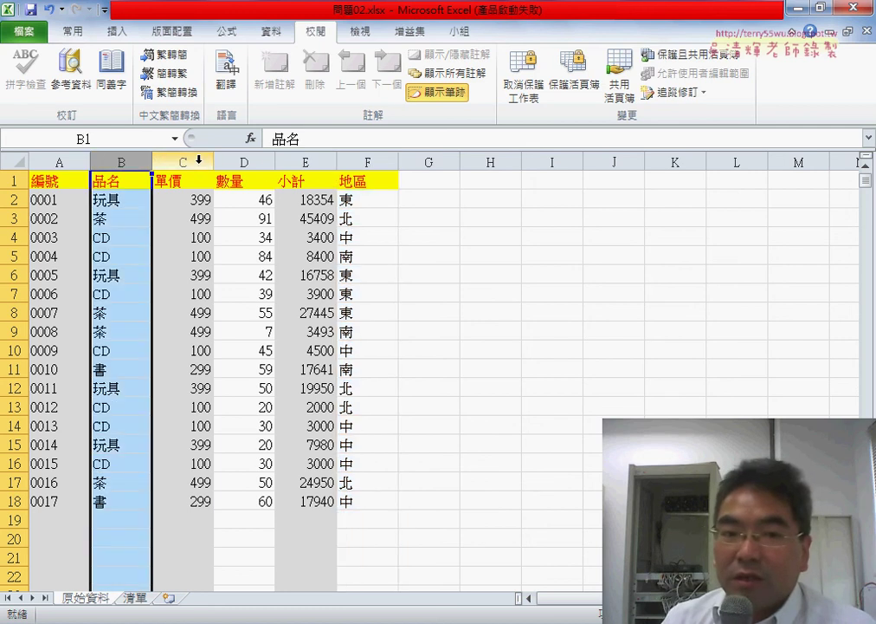
click(254, 160)
click(368, 160)
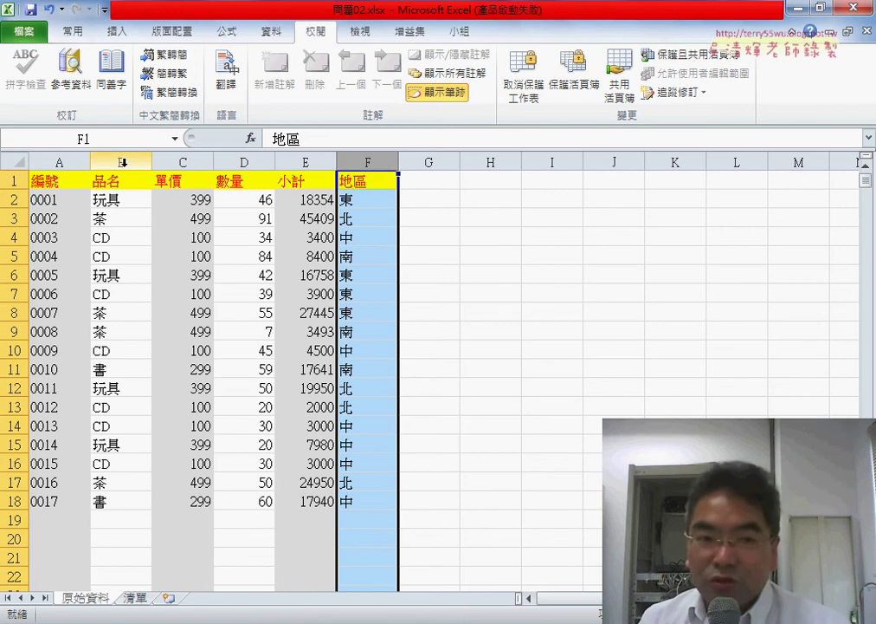
click(122, 162)
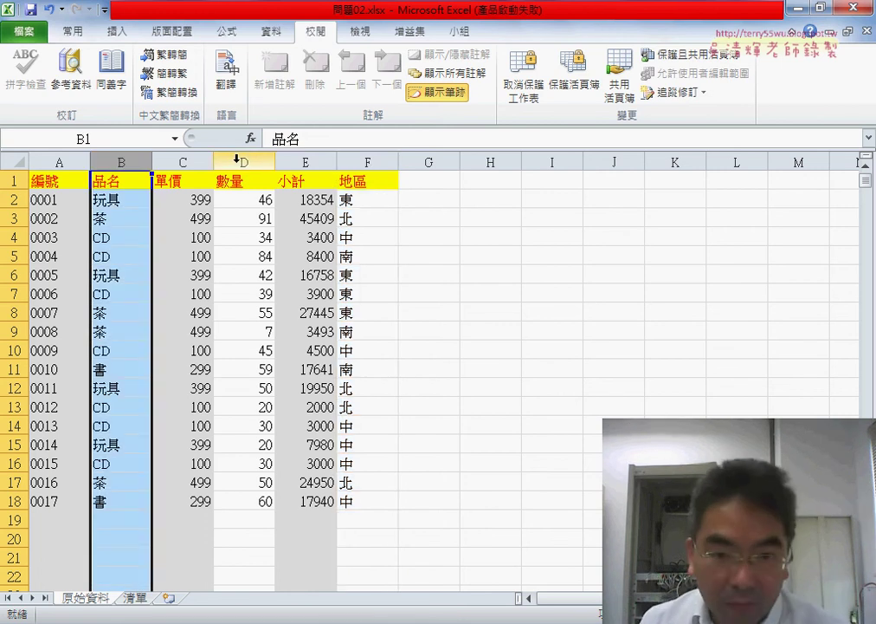
ctrl+click(238, 162)
ctrl+click(346, 162)
Unprotect the sheet and open the Format Cells 保護 tab for the 品名, 數量 and 地區 columns
right_click(373, 291)
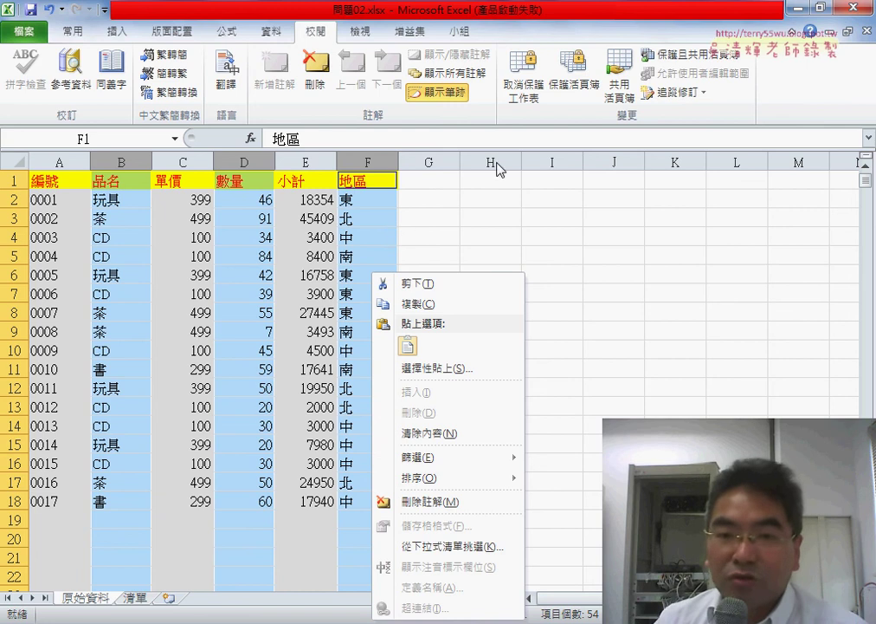
click(521, 91)
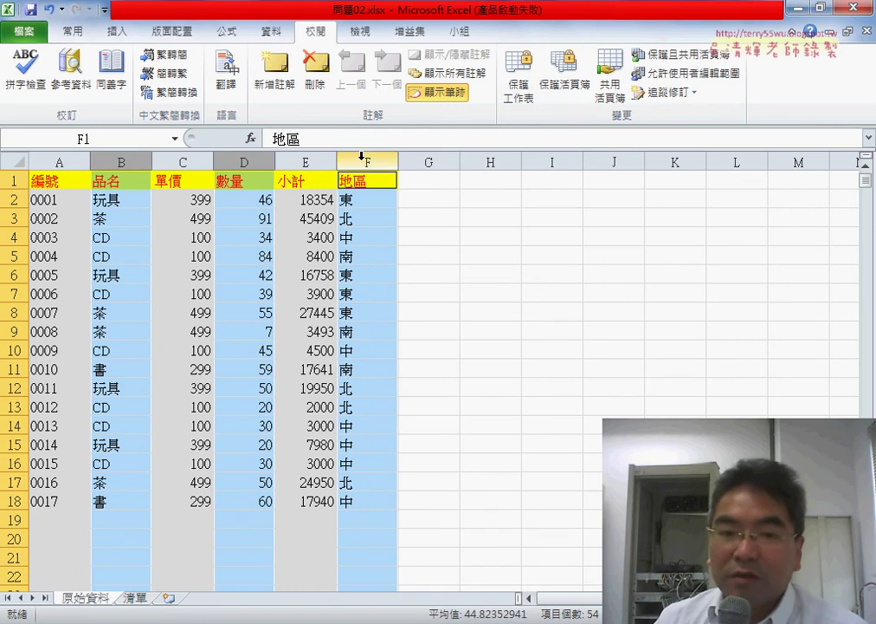
right_click(368, 229)
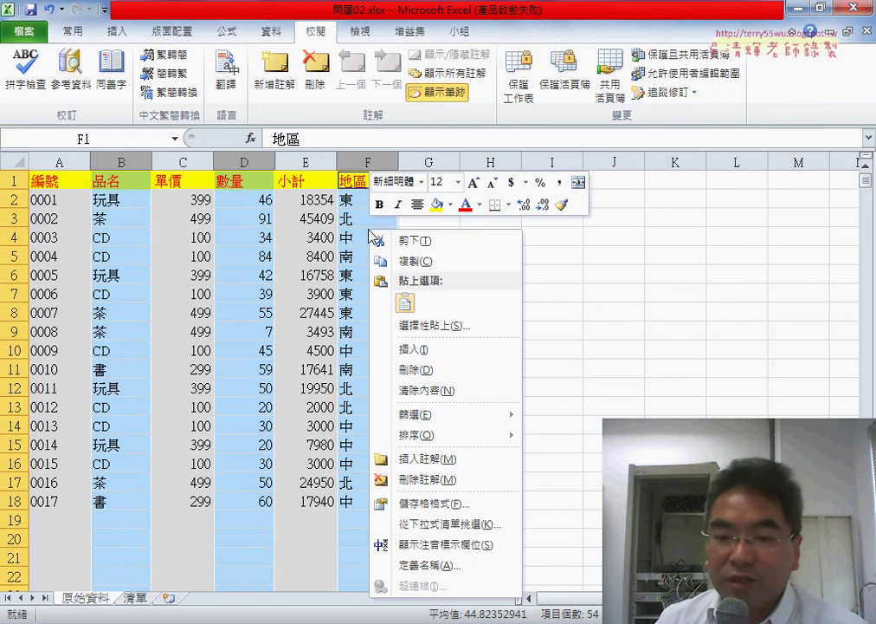
click(449, 503)
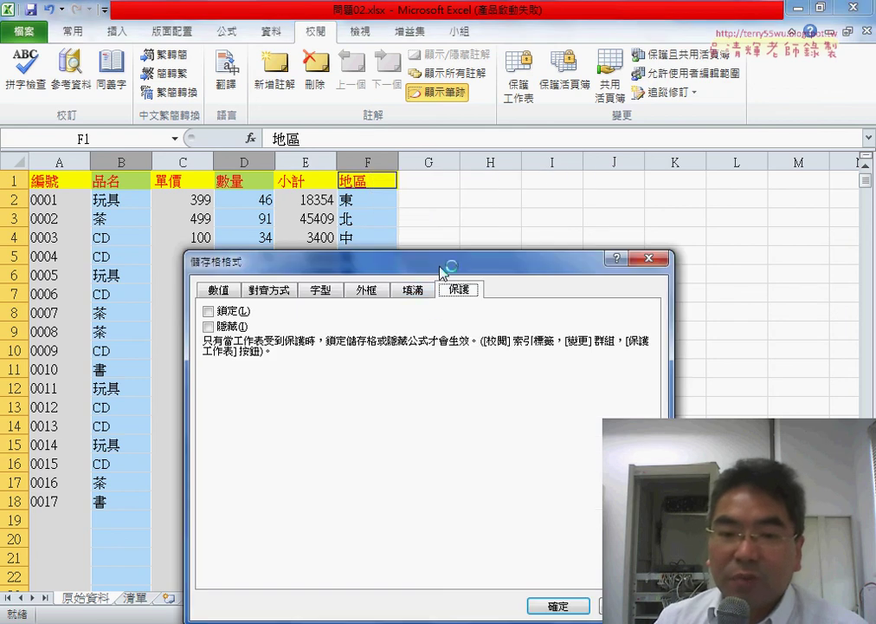
Untick 鎖定 for the 品名, 數量 and 地區 columns, then bring up Protect Sheet
drag(440, 265, 615, 148)
click(386, 194)
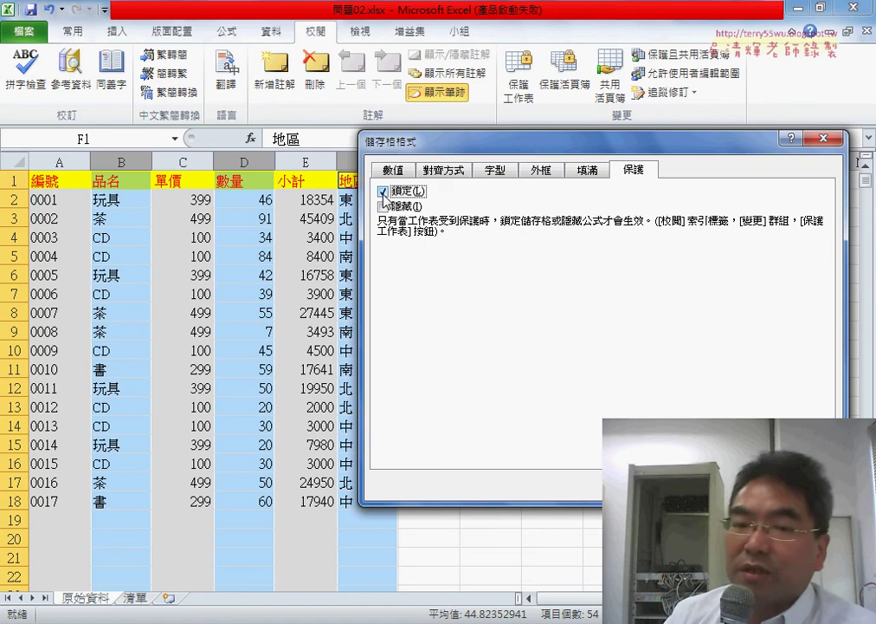
click(383, 192)
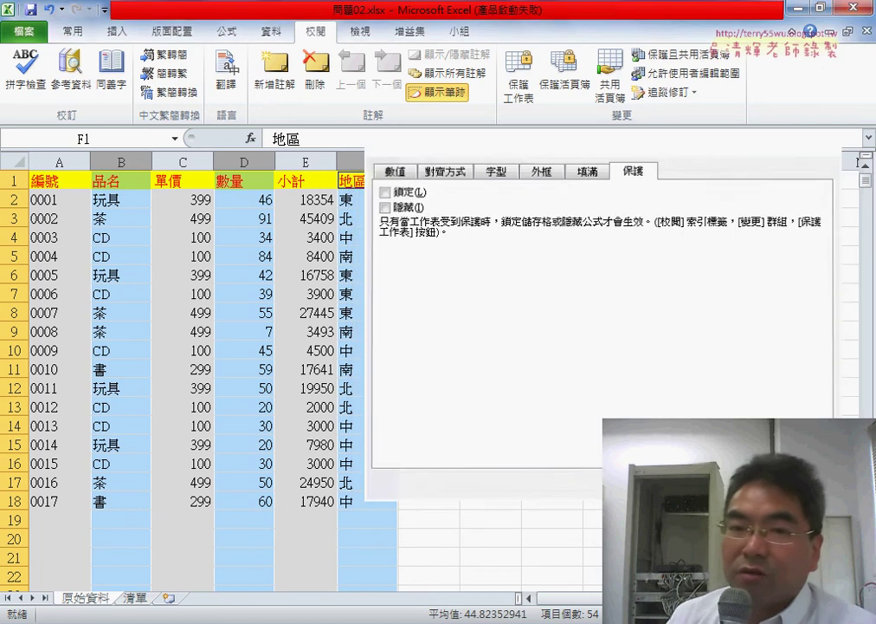
key(Return)
click(519, 76)
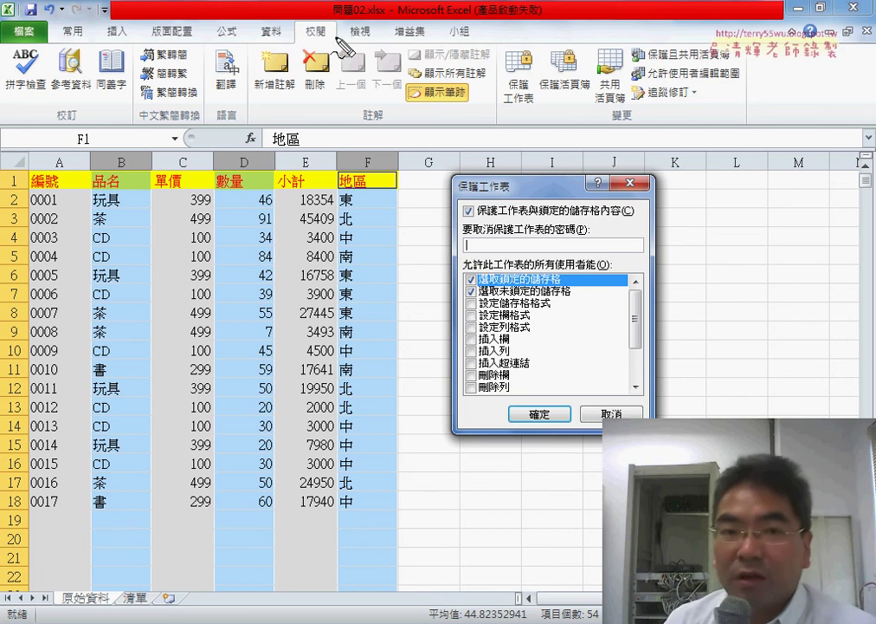
Protect the sheet with a password, re-entering it in the Confirm Password box
drag(338, 25, 336, 30)
mouse_move(498, 119)
mouse_down()
mouse_move(502, 51)
mouse_move(527, 223)
mouse_up()
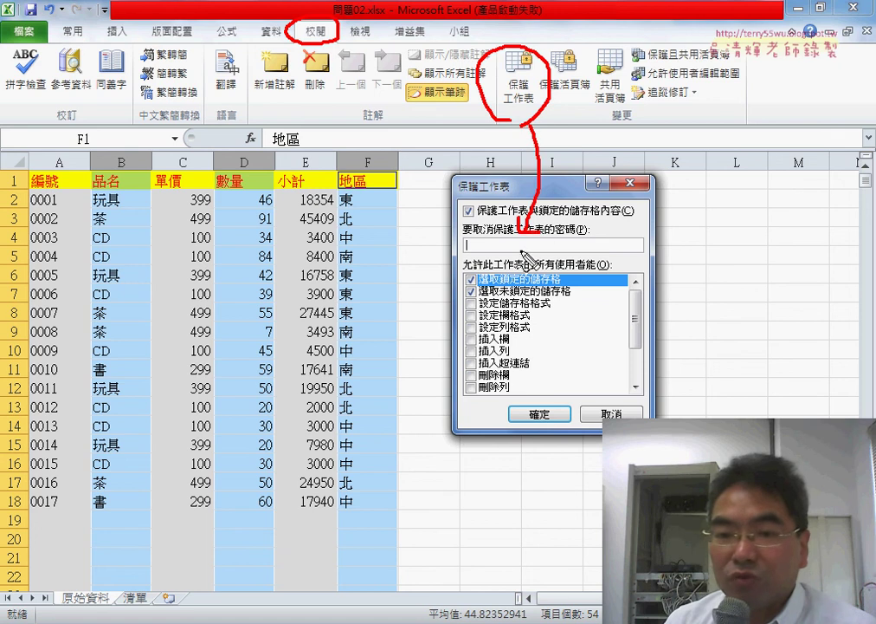
key(Escape)
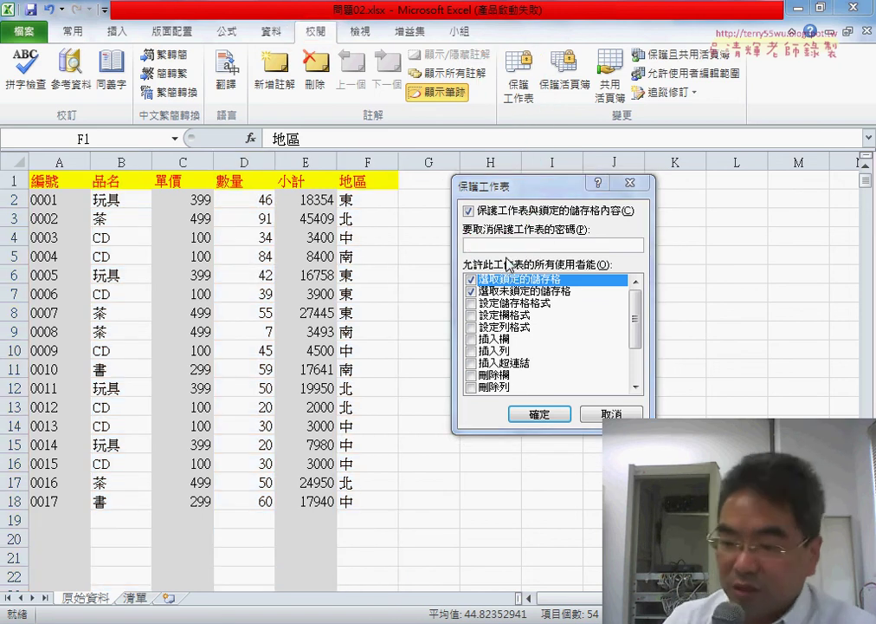
click(505, 247)
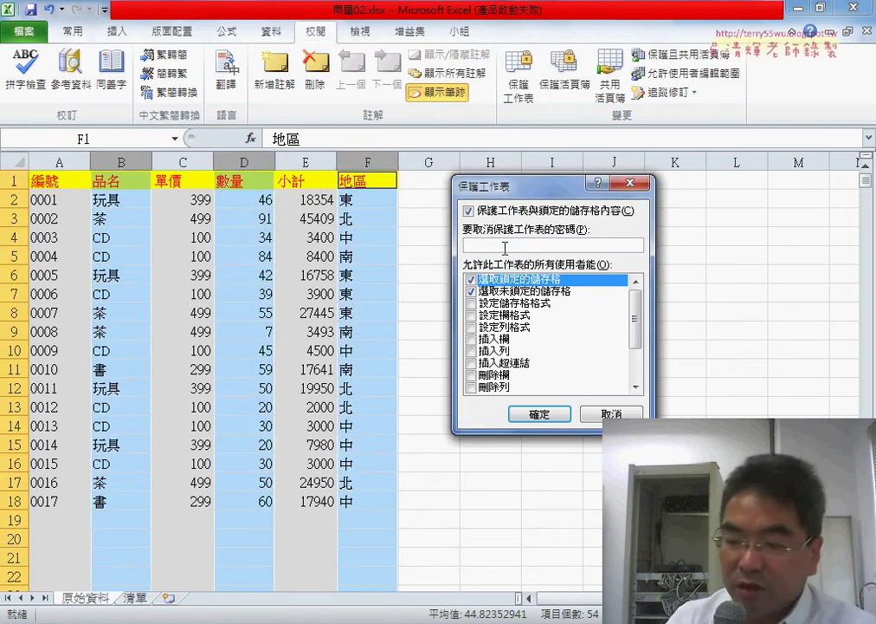
key(Return)
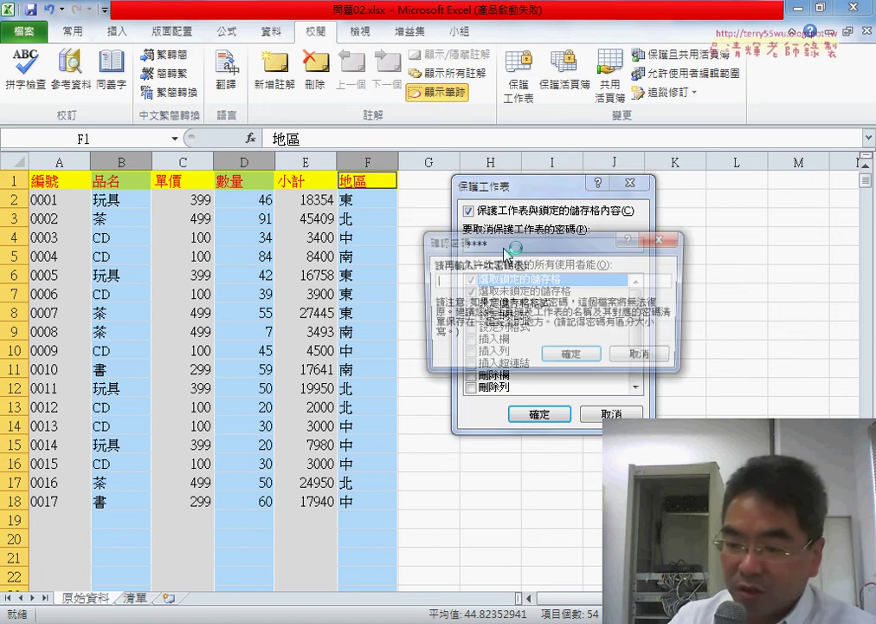
key(Return)
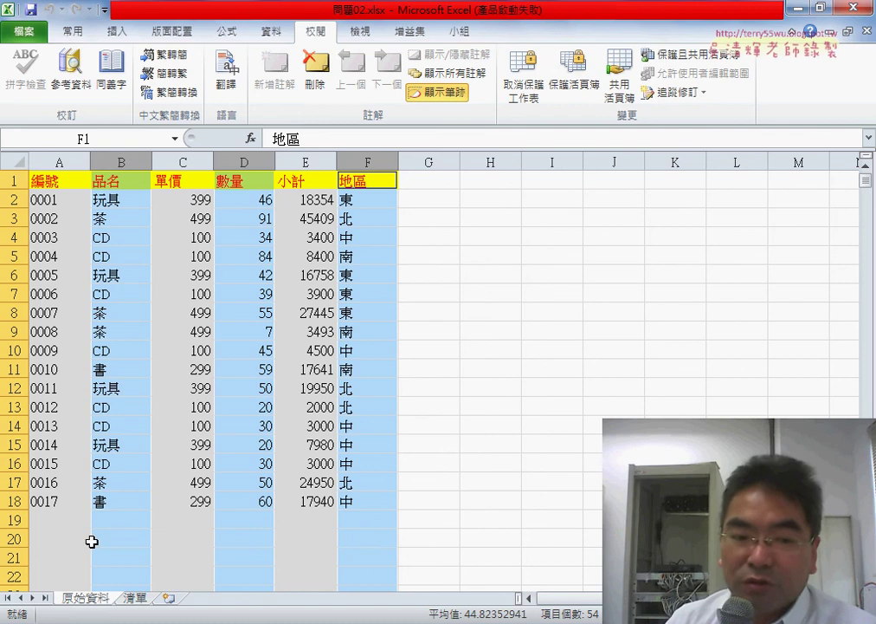
click(65, 520)
click(63, 500)
click(61, 480)
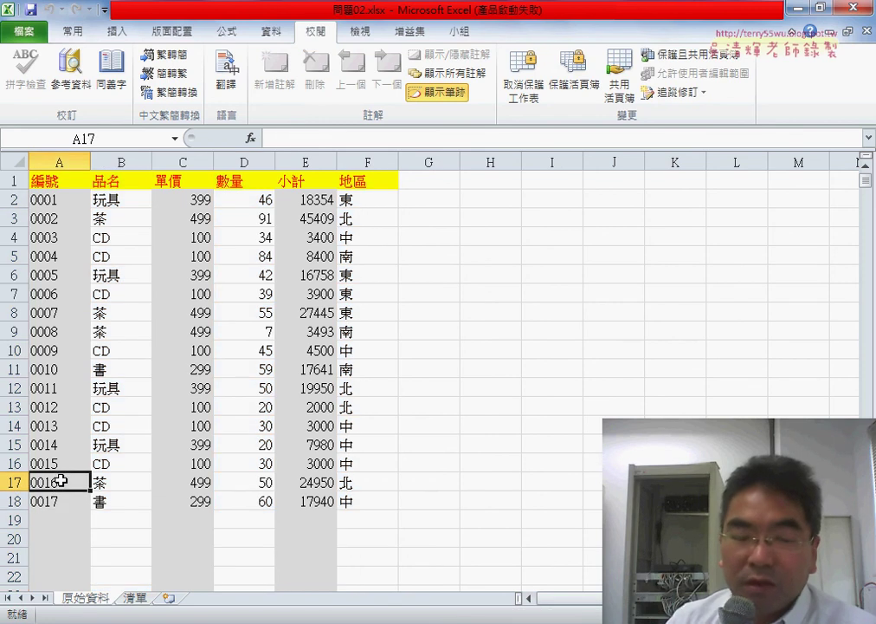
click(63, 388)
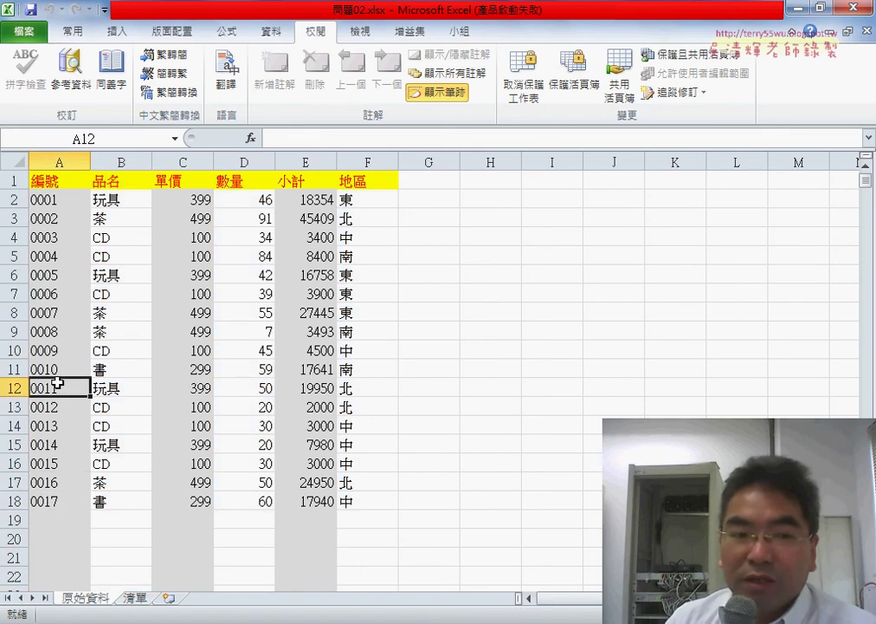
click(60, 237)
click(59, 200)
click(60, 275)
click(60, 350)
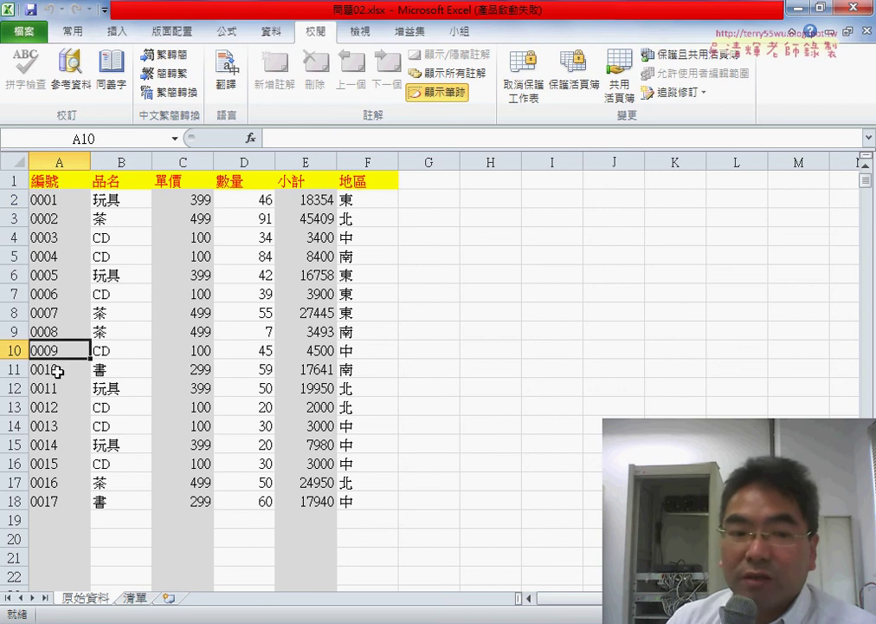
click(61, 407)
click(59, 483)
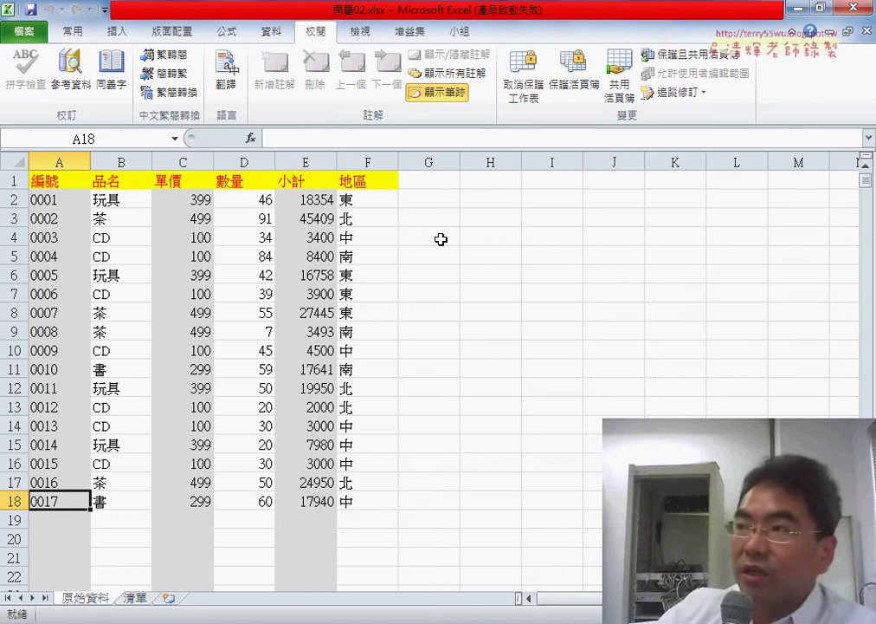
key(Delete)
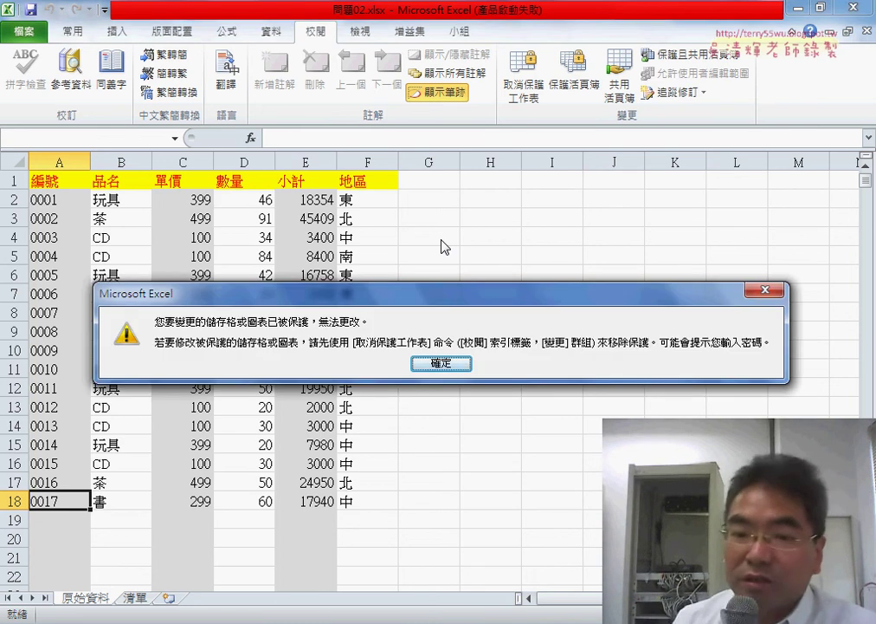
click(446, 364)
key(Delete)
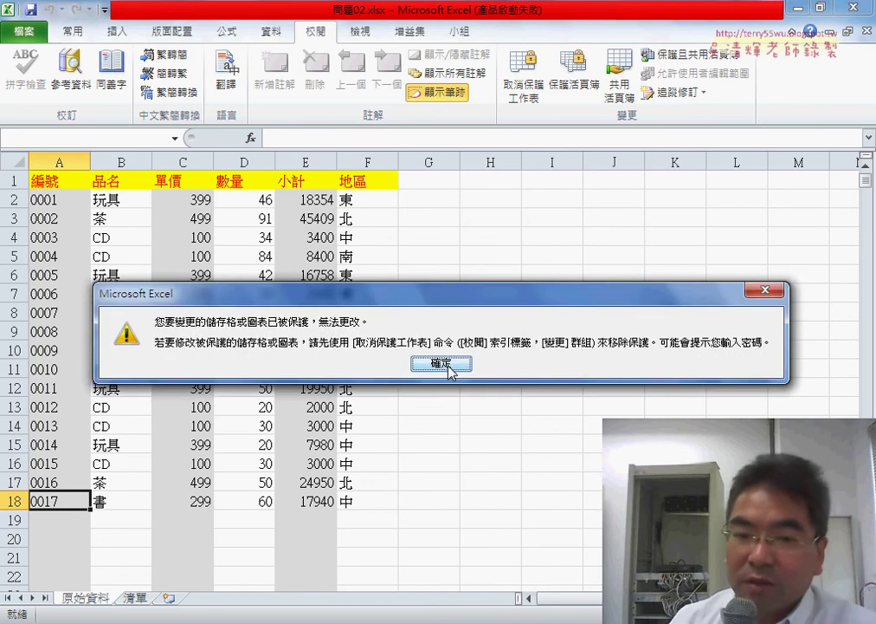
click(447, 364)
click(122, 163)
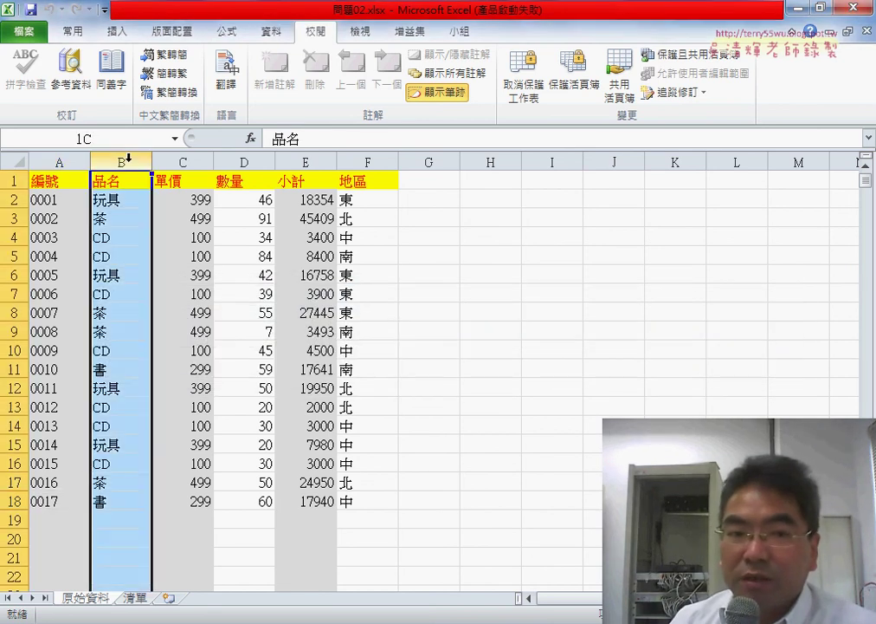
Pick CD as record 0018's product from the B19 drop-down
click(251, 163)
click(368, 163)
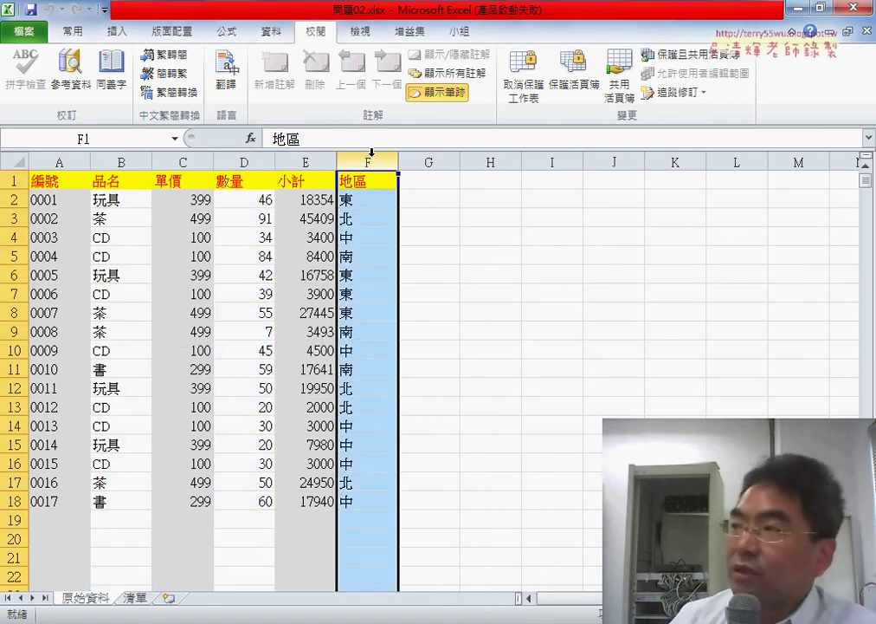
click(126, 520)
click(159, 519)
click(128, 555)
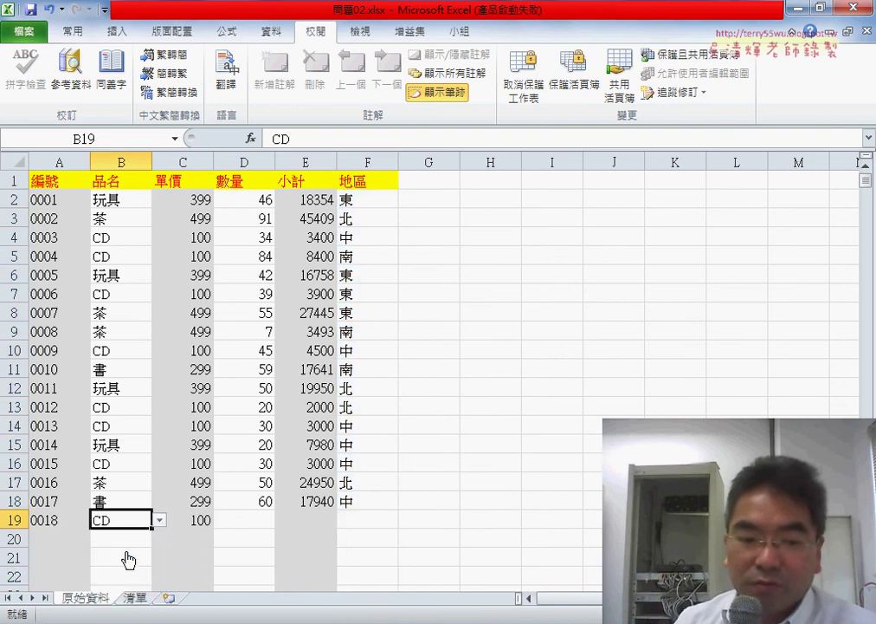
Enter quantity 50 in D19 and choose region 北 in F19
click(260, 519)
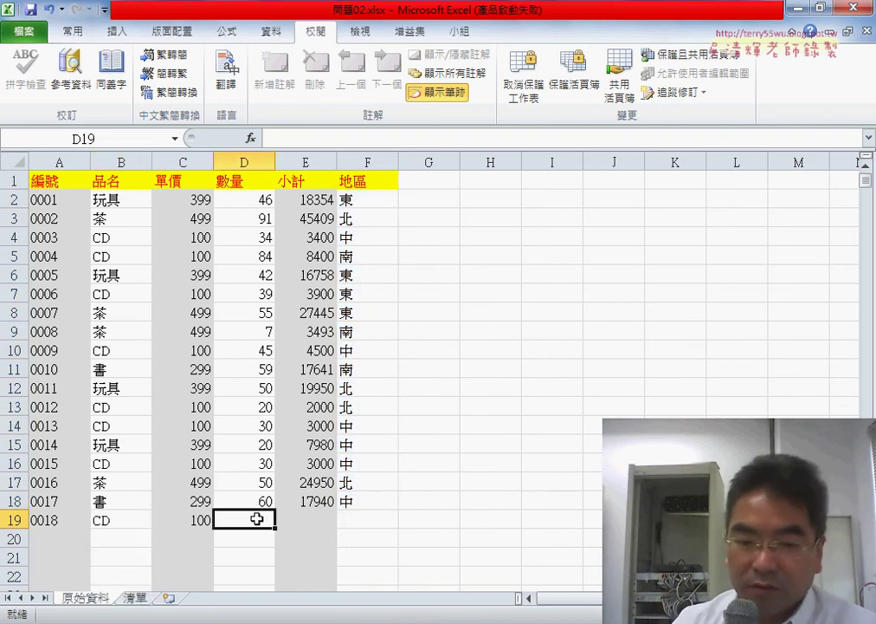
text(50)
key(Return)
click(355, 518)
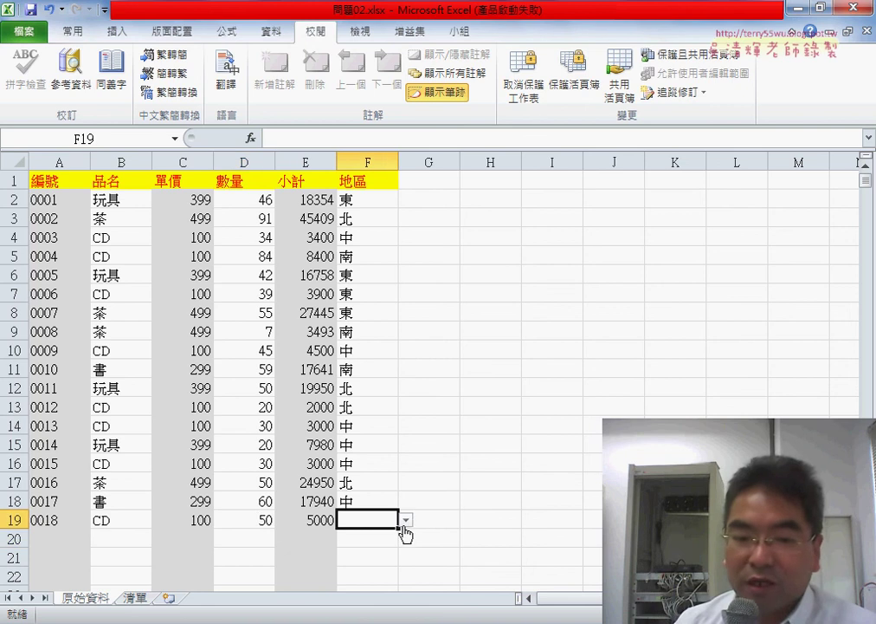
click(403, 520)
click(397, 549)
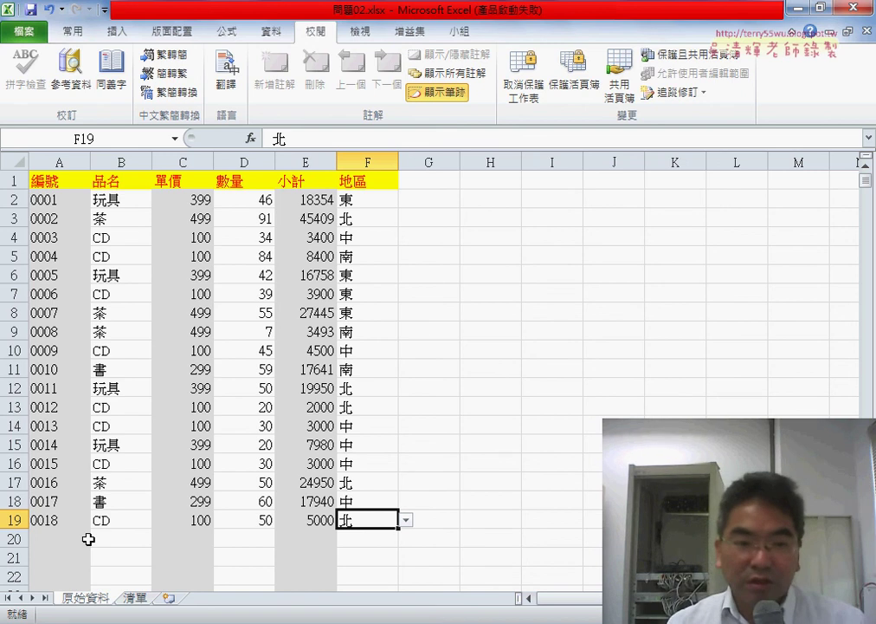
drag(51, 181, 367, 181)
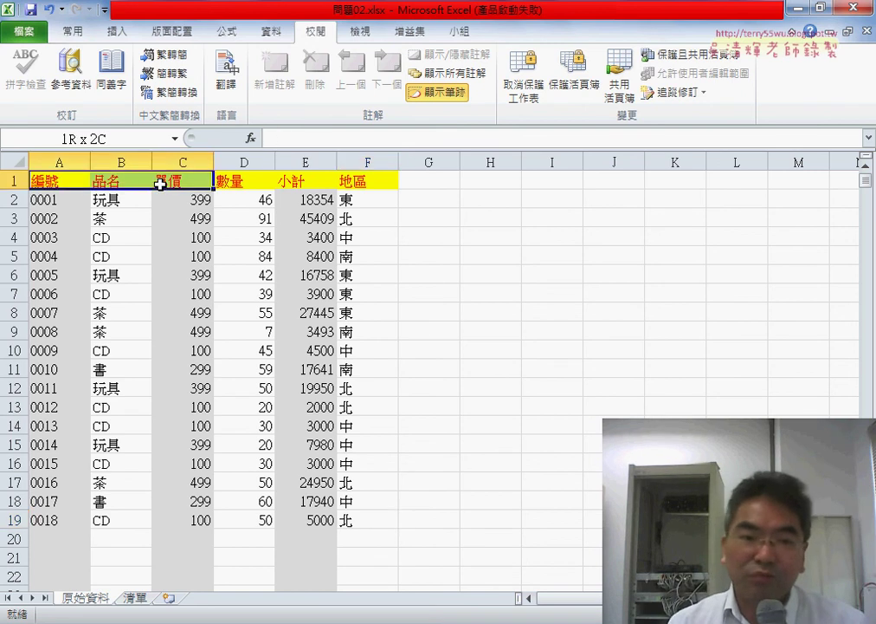
click(59, 161)
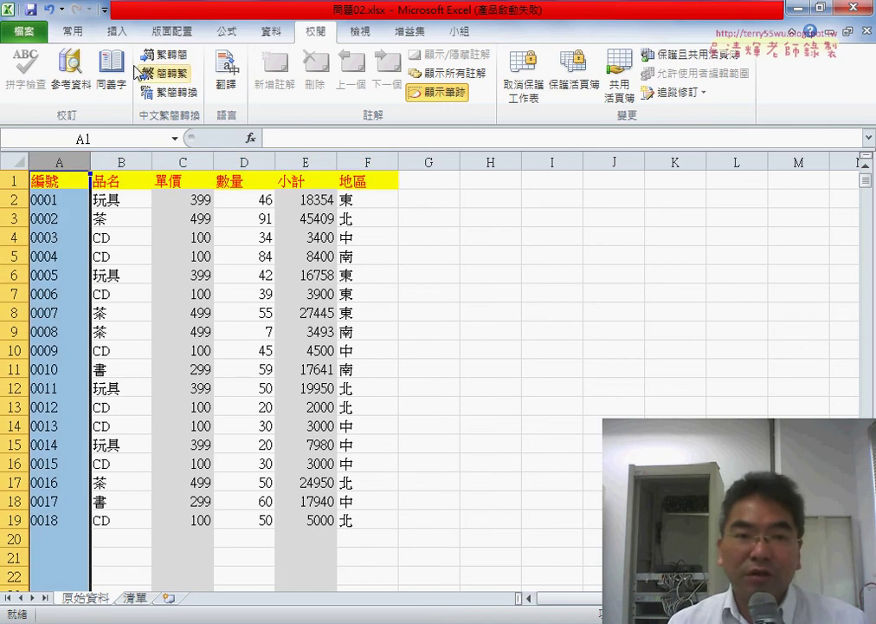
click(73, 32)
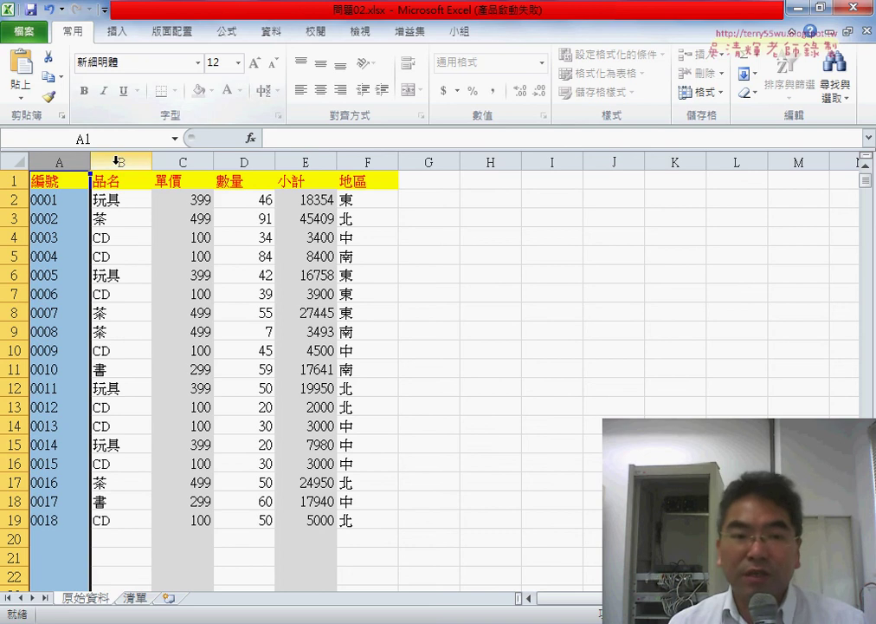
drag(59, 180, 367, 180)
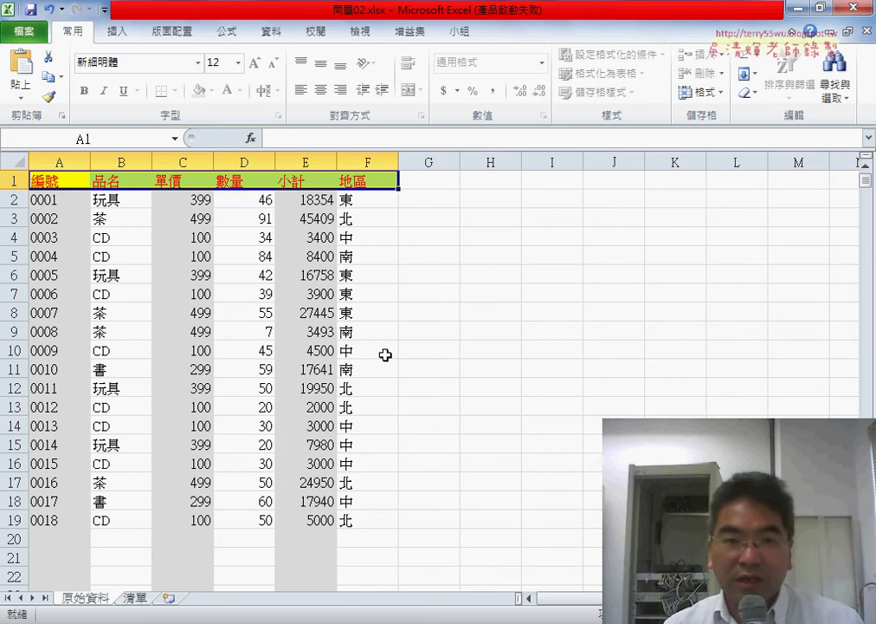
click(311, 31)
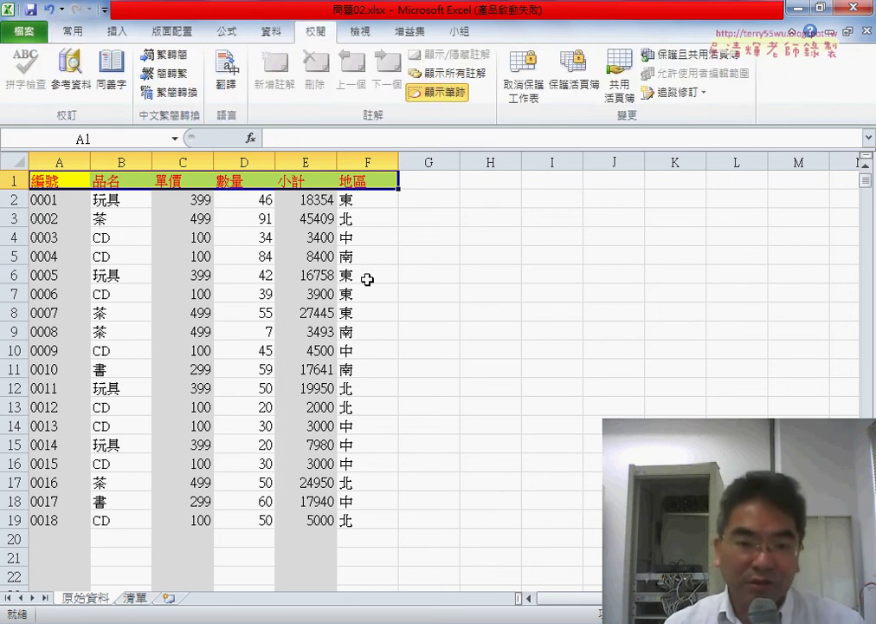